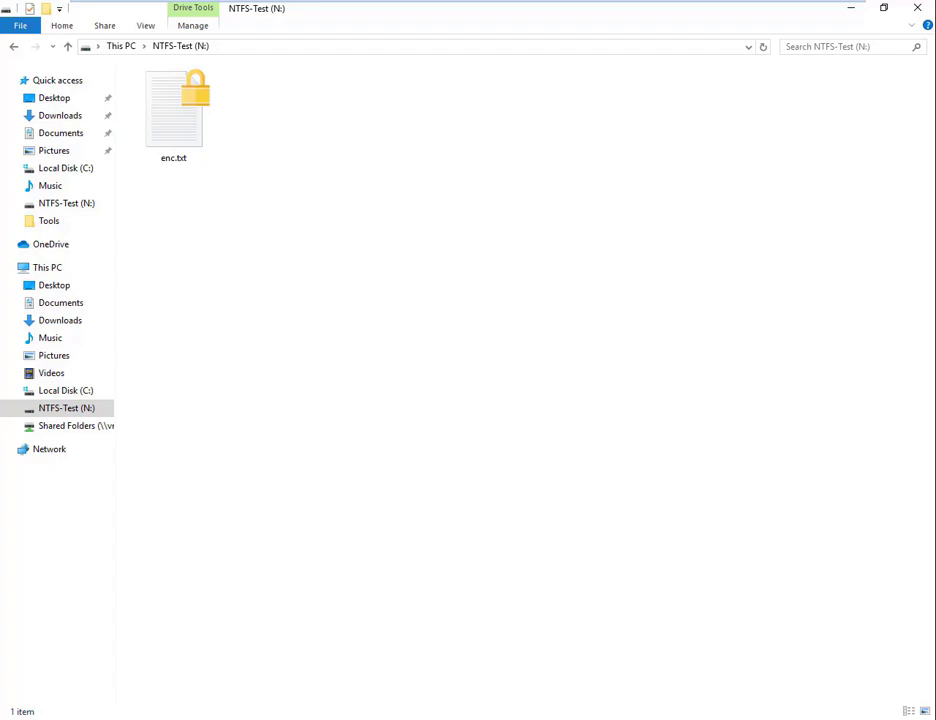
# Open the current user's certificate manager, certmgr.msc, and bring its window to the front.
pyautogui.press('super')
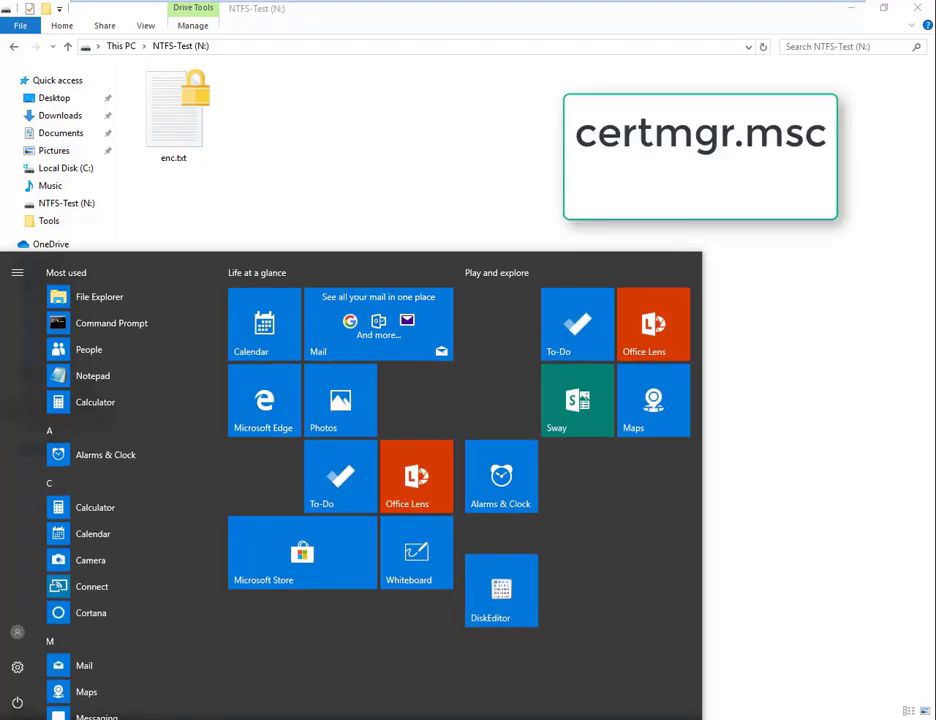
pyautogui.write('certmgr.msc')
pyautogui.press('Return')
pyautogui.click(408, 14)
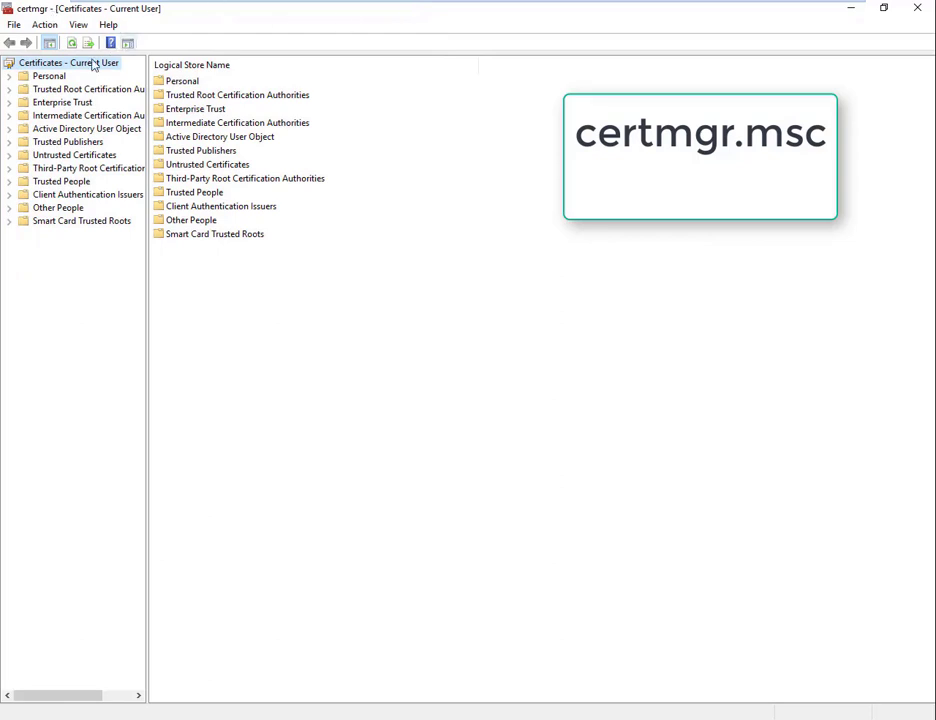
# Open the Certificates folder of the Personal store and select the Encrypting File System certificate.
pyautogui.click(56, 89)
pyautogui.click(55, 77)
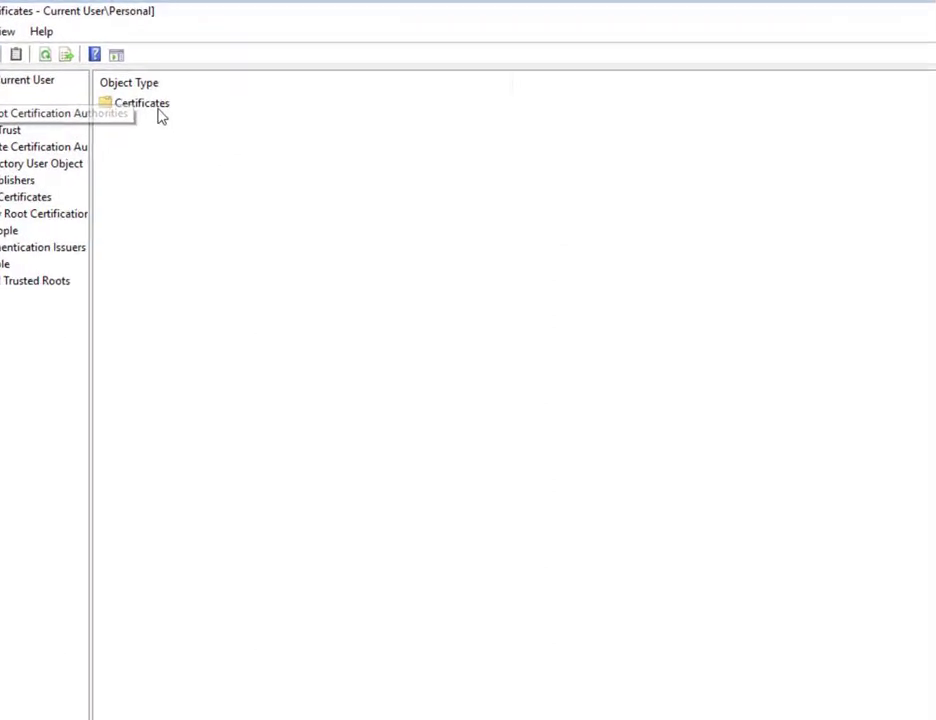
pyautogui.doubleClick(197, 83)
pyautogui.click(156, 85)
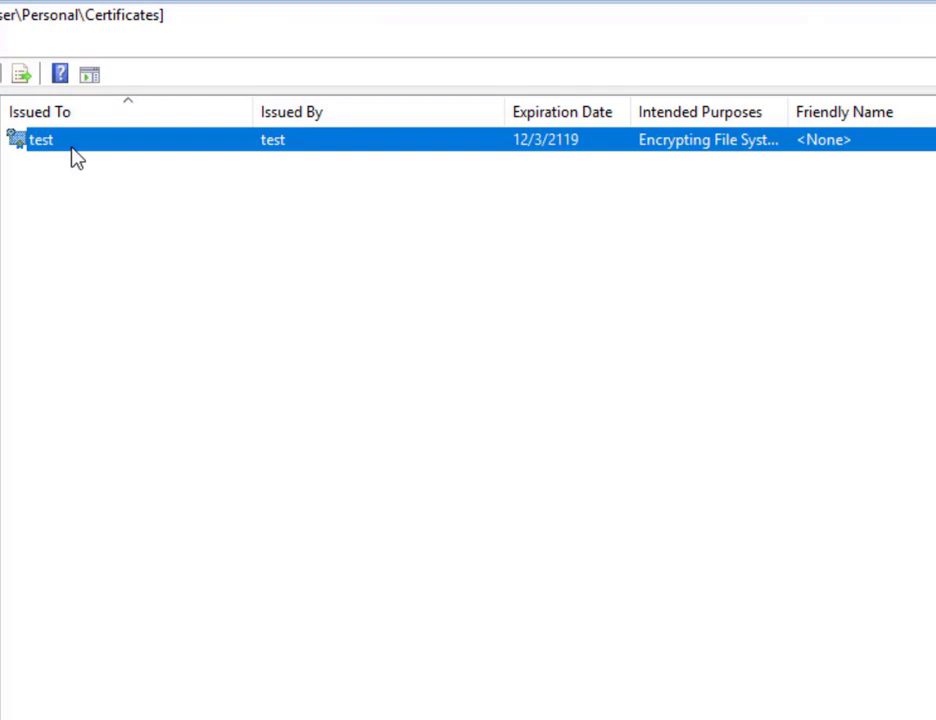
# Start exporting the Encrypting File System certificate and choose to include its private key, keeping the offered file format.
pyautogui.rightClick(176, 150)
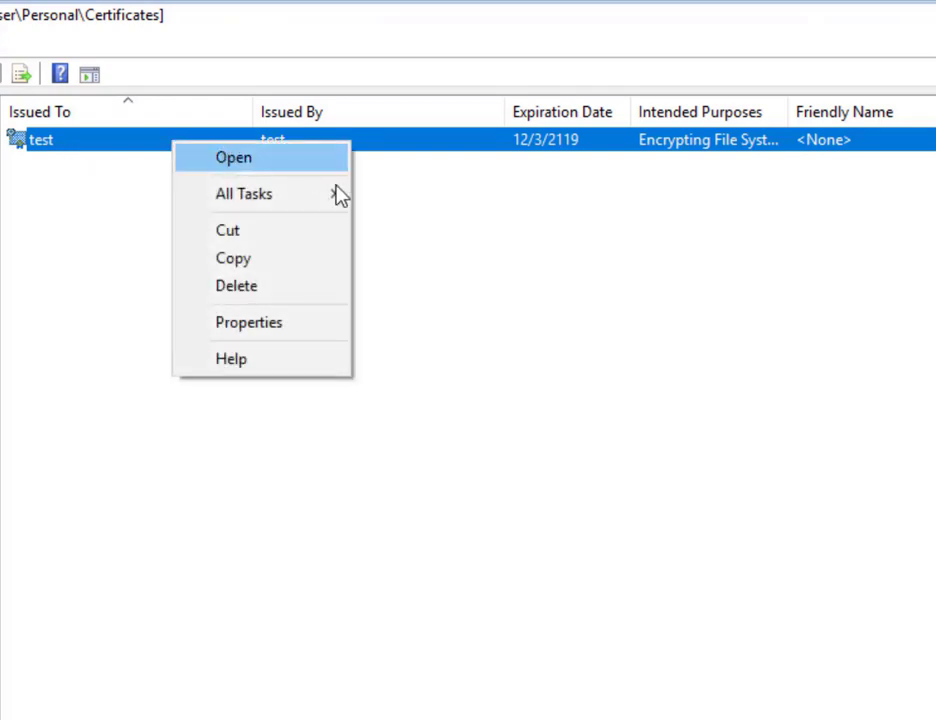
pyautogui.moveTo(320, 198)
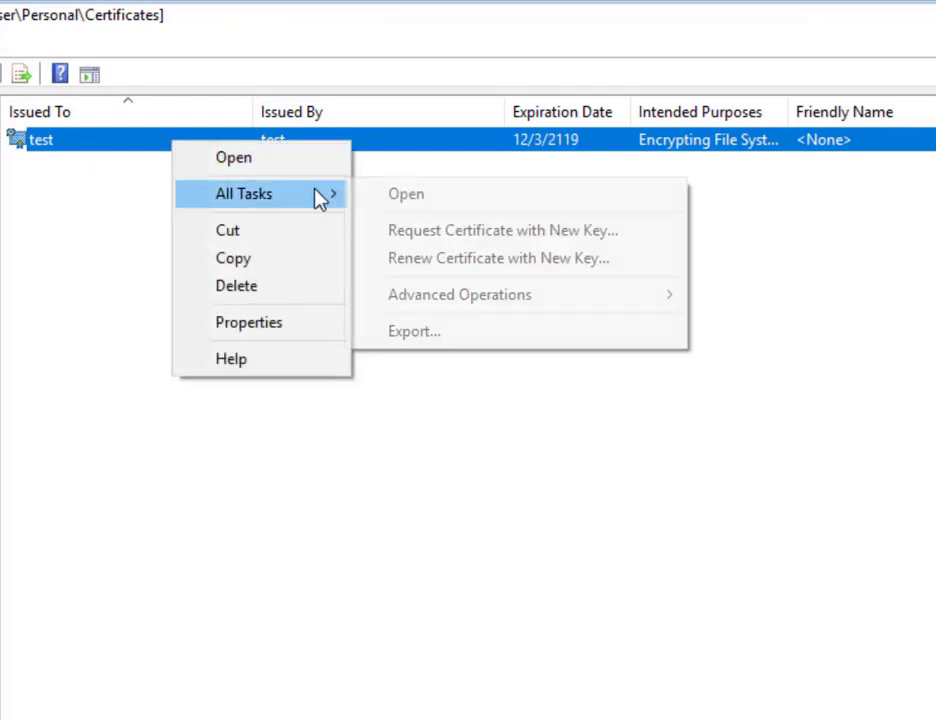
pyautogui.click(548, 340)
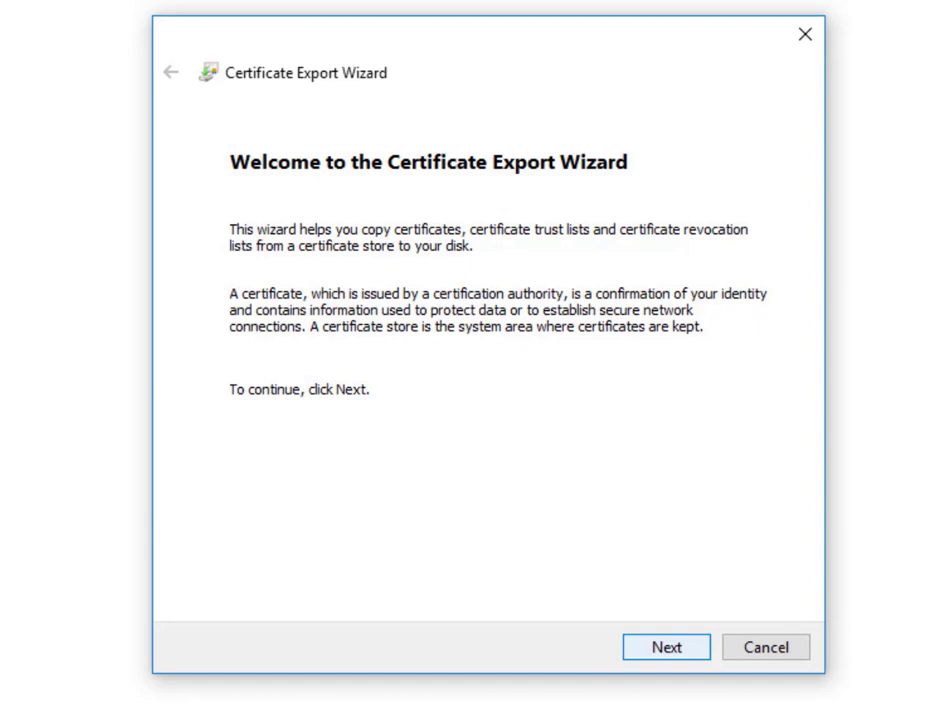
pyautogui.press('Return')
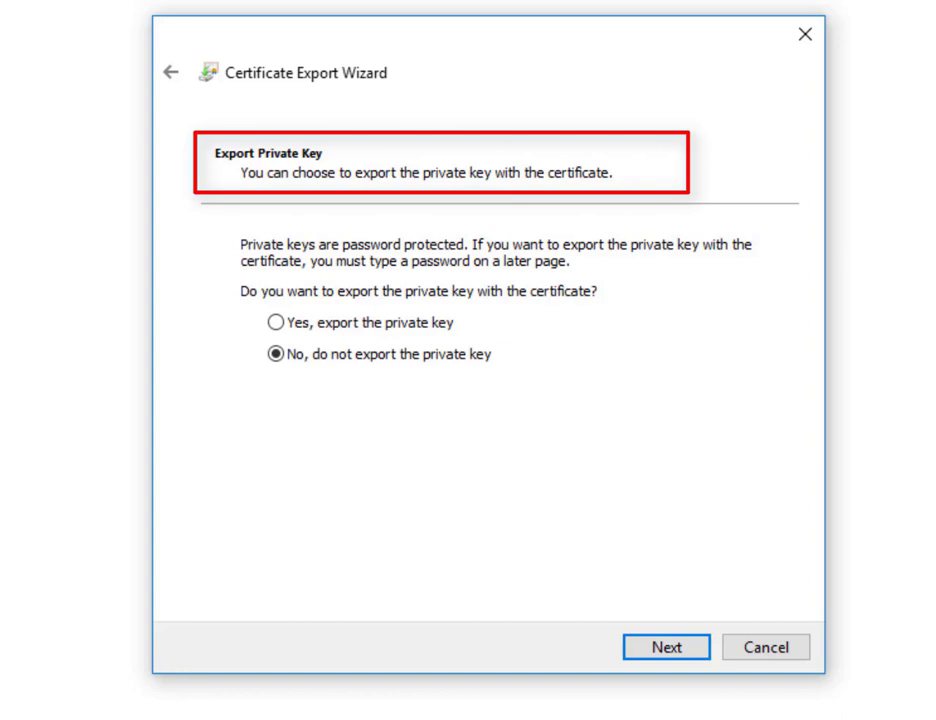
pyautogui.click(275, 322)
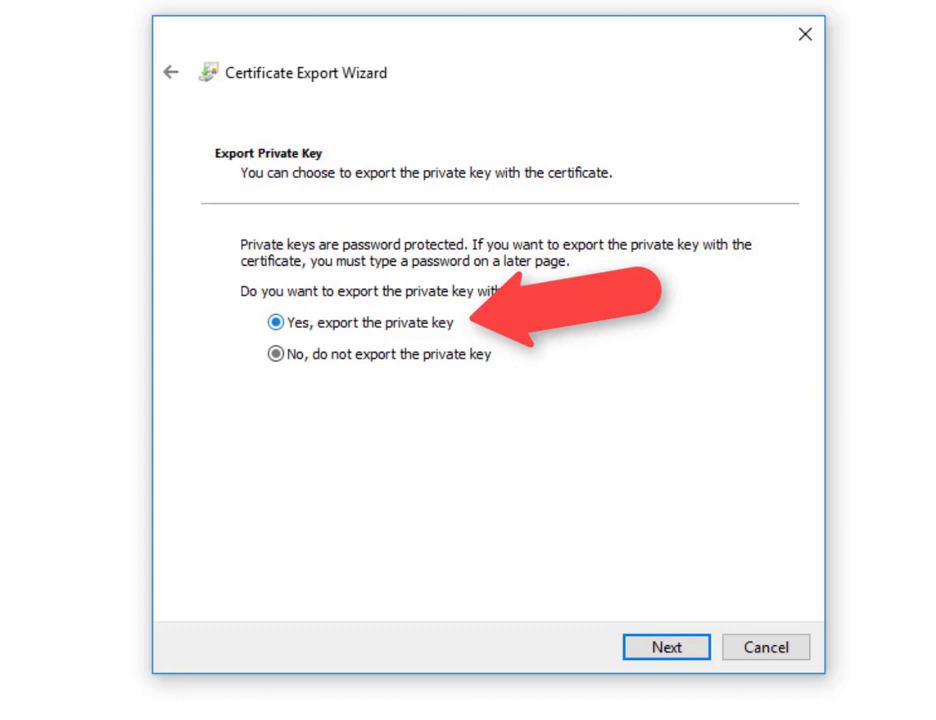
pyautogui.press('Return')
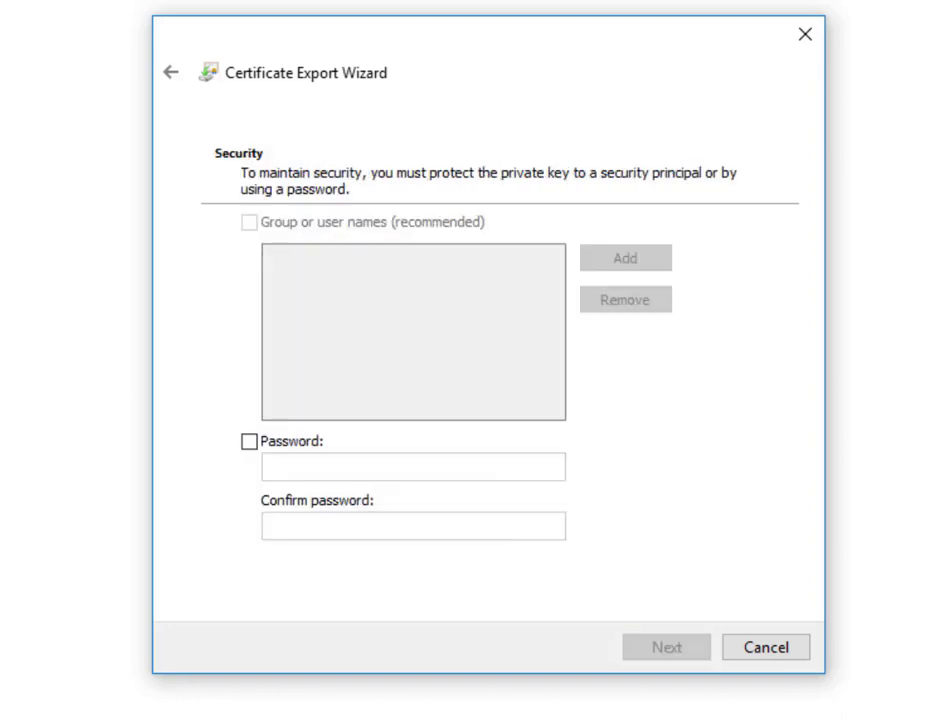
# Protect the exported private key with a password, entering and confirming the password.
pyautogui.click(249, 441)
pyautogui.click(300, 466)
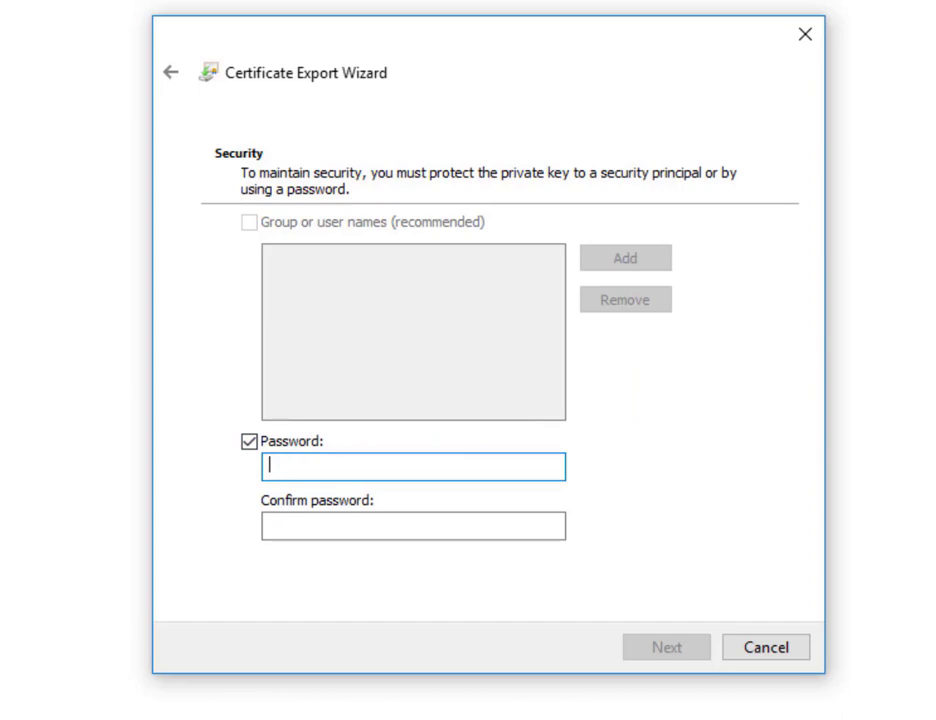
pyautogui.write('1')
pyautogui.press('Tab')
pyautogui.write('1')
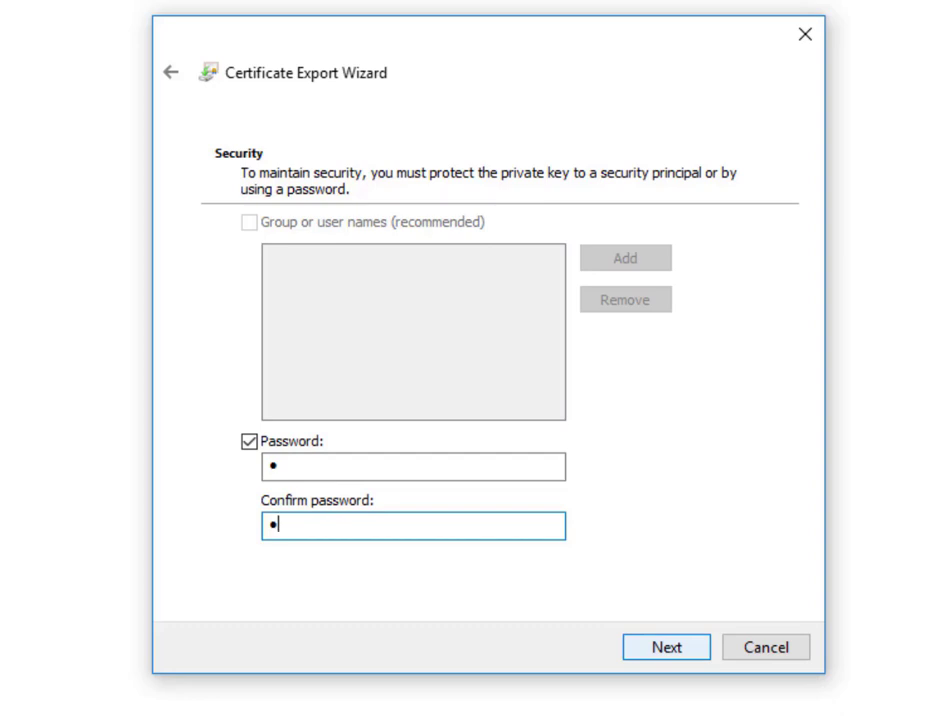
pyautogui.hotkey('shift', 'Tab')
pyautogui.press('Tab')
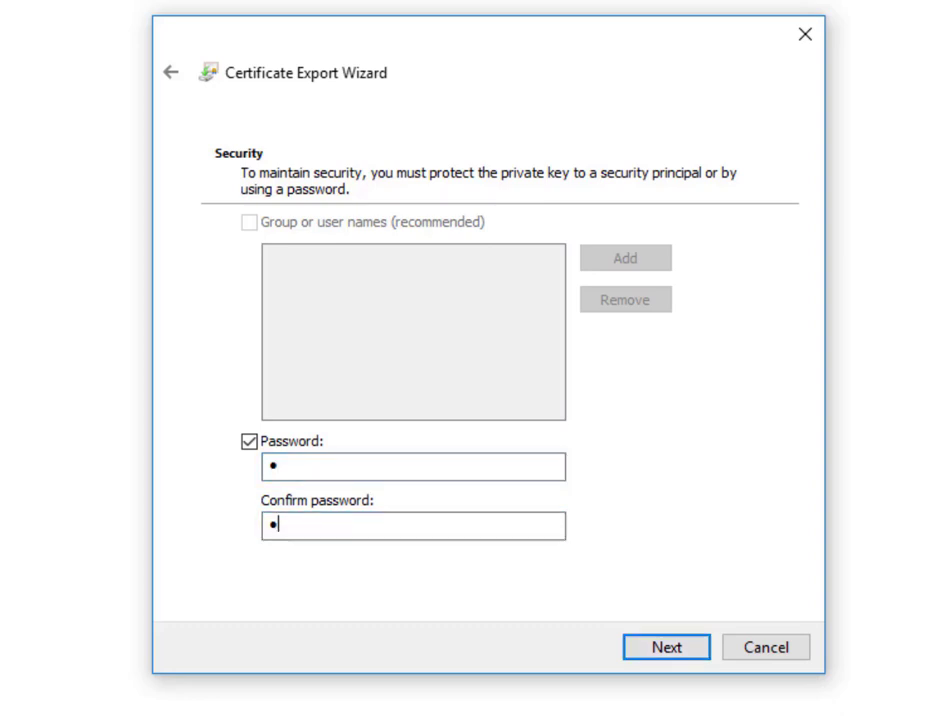
pyautogui.press('Return')
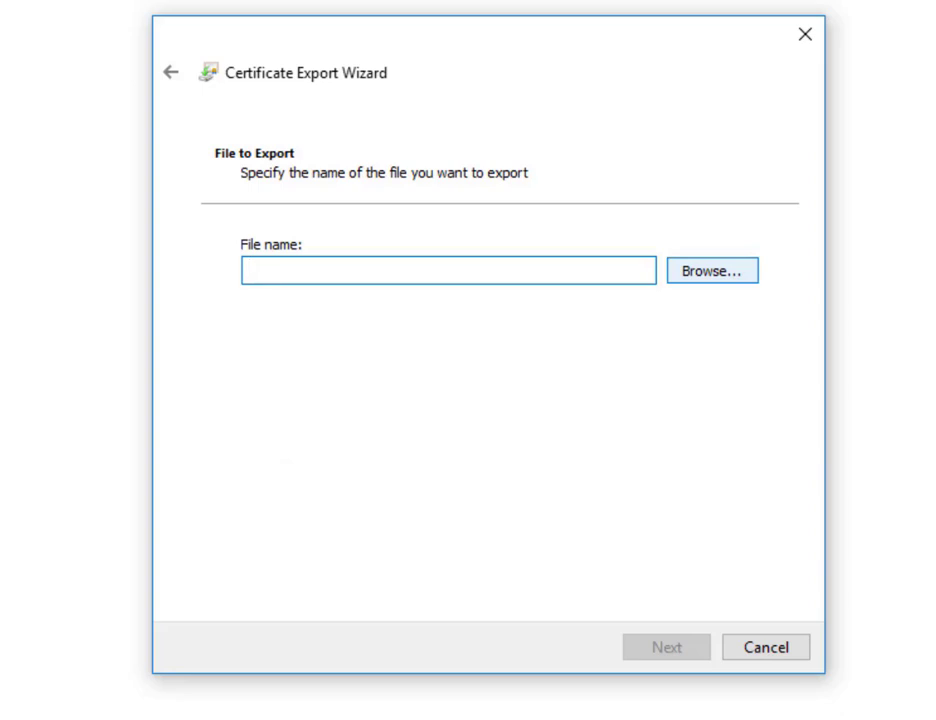
# Save the exported certificate as efs.pfx on the NTFS-Test (N:) drive and finish the export.
pyautogui.hotkey('alt', 'r')
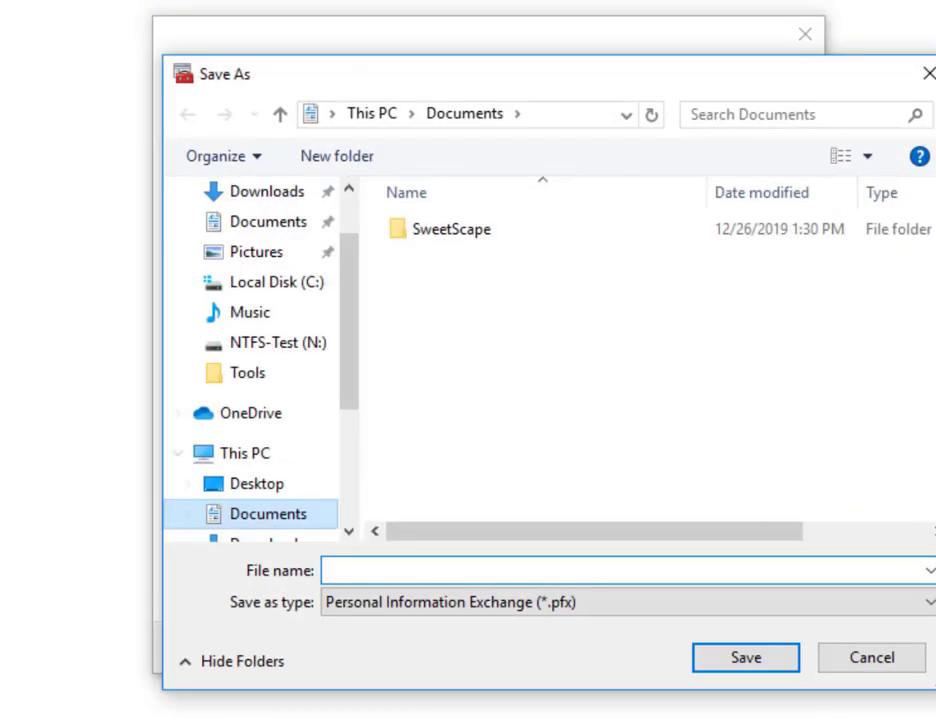
pyautogui.click(278, 342)
pyautogui.write('efs')
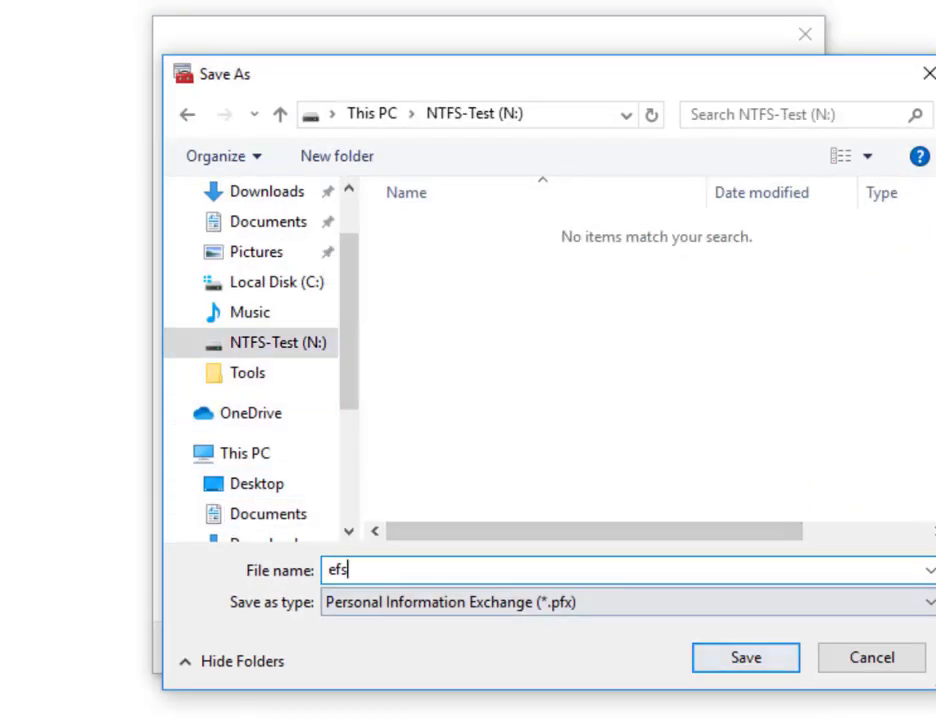
pyautogui.press('Return')
pyautogui.hotkey('alt', 'n')
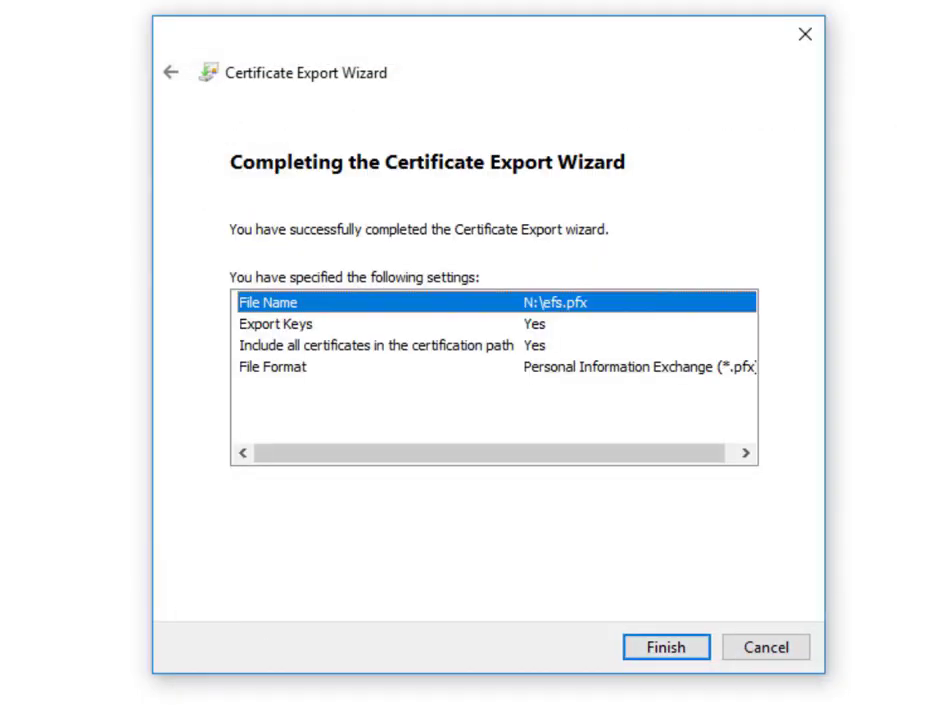
pyautogui.press('Return')
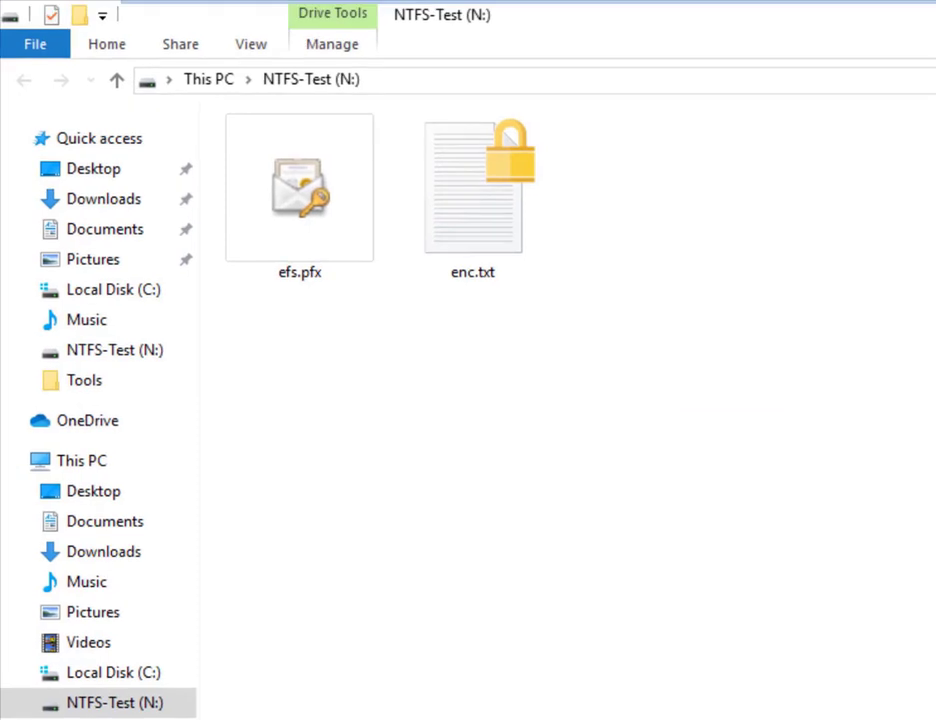
# Select efs.pfx on the NTFS-Test (N:) drive and open a command prompt in that location.
pyautogui.click(299, 190)
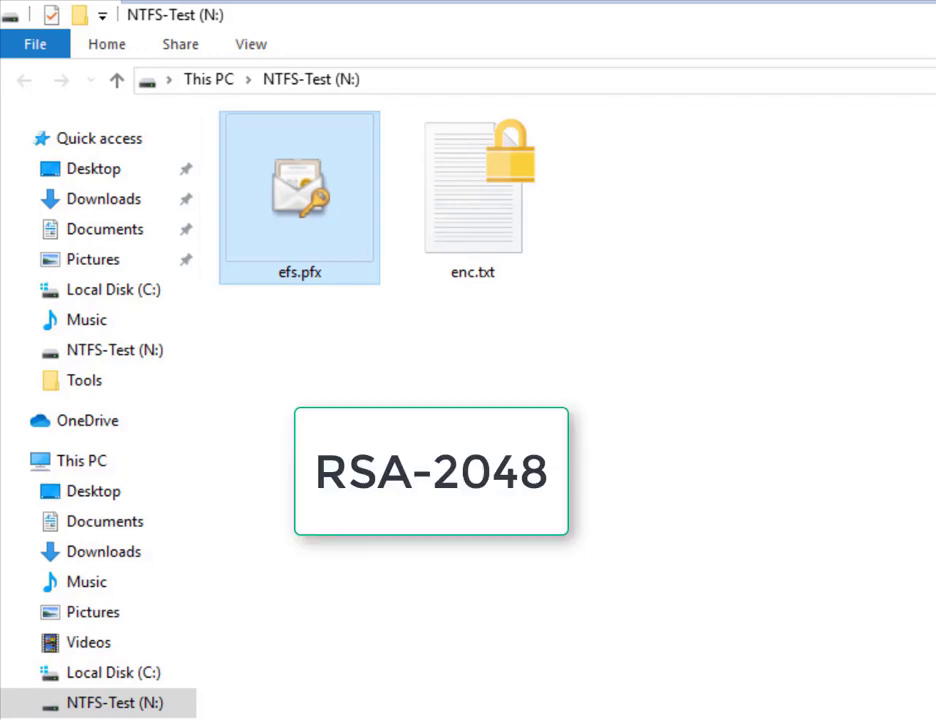
pyautogui.moveTo(335, 272)
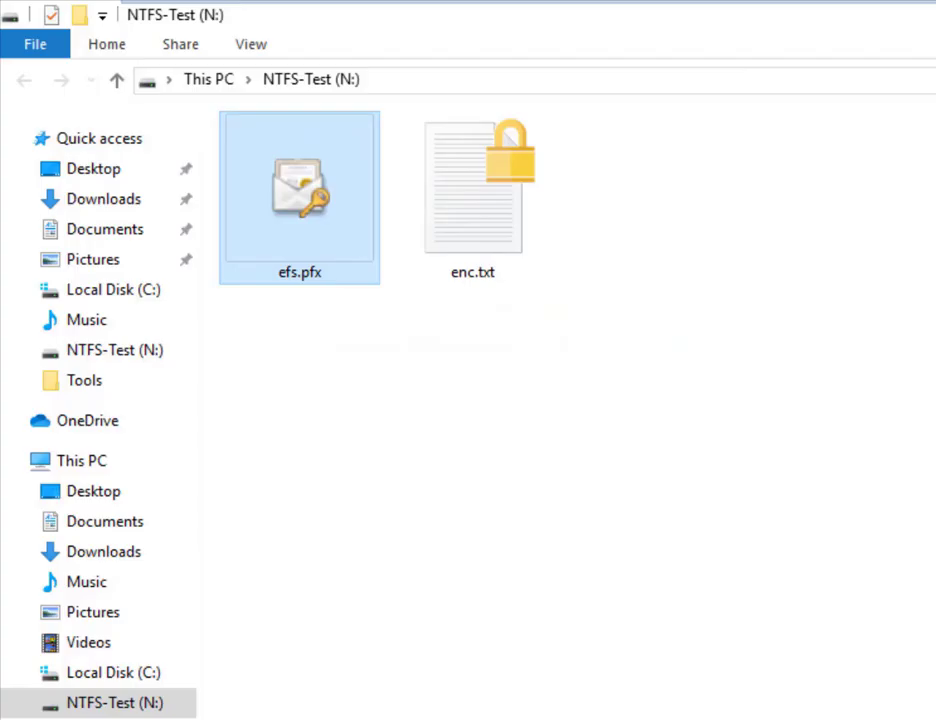
pyautogui.hotkey('alt', 'd')
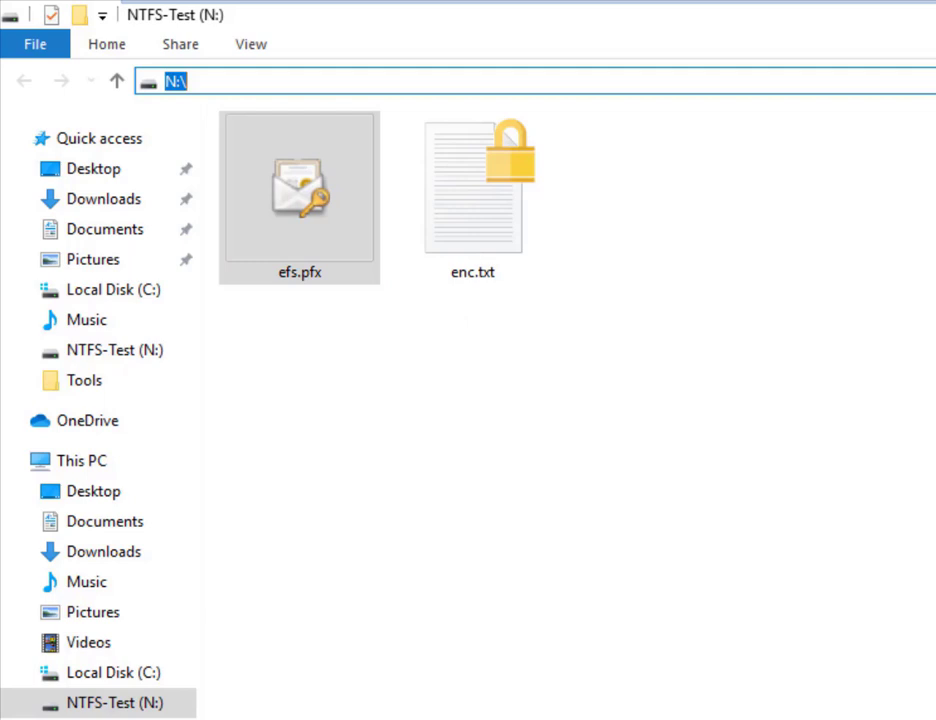
pyautogui.write('cmd')
pyautogui.press('Return')
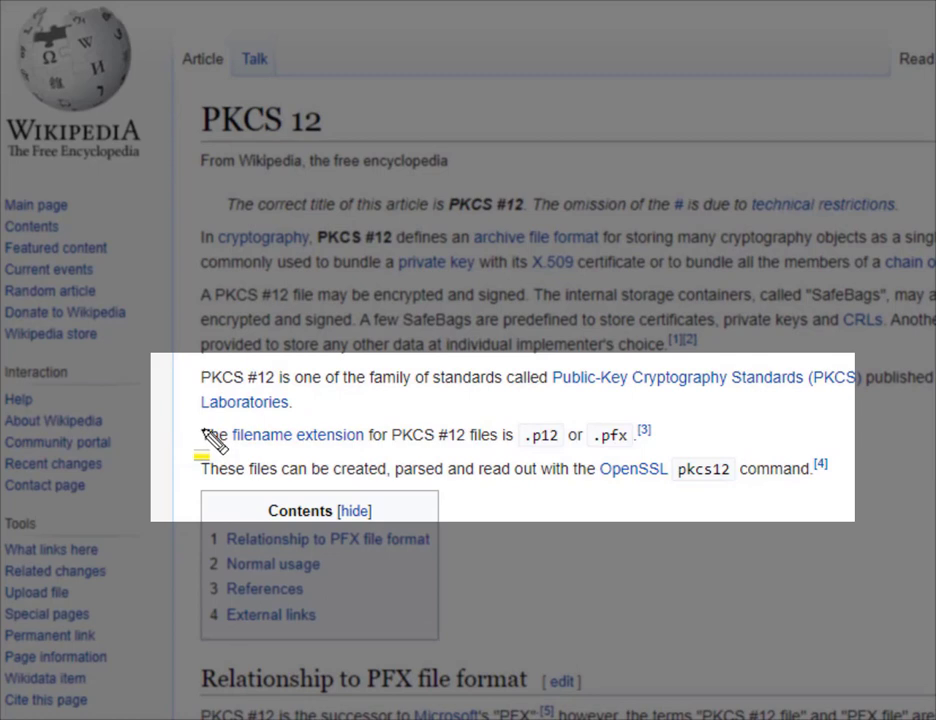
# Examine the PKCS 12 Wikipedia article's passages on file extensions, bundled private keys and the PFX format.
pyautogui.moveTo(203, 435)
pyautogui.mouseDown()
pyautogui.moveTo(526, 455)
pyautogui.moveTo(600, 488)
pyautogui.moveTo(637, 446)
pyautogui.mouseUp()
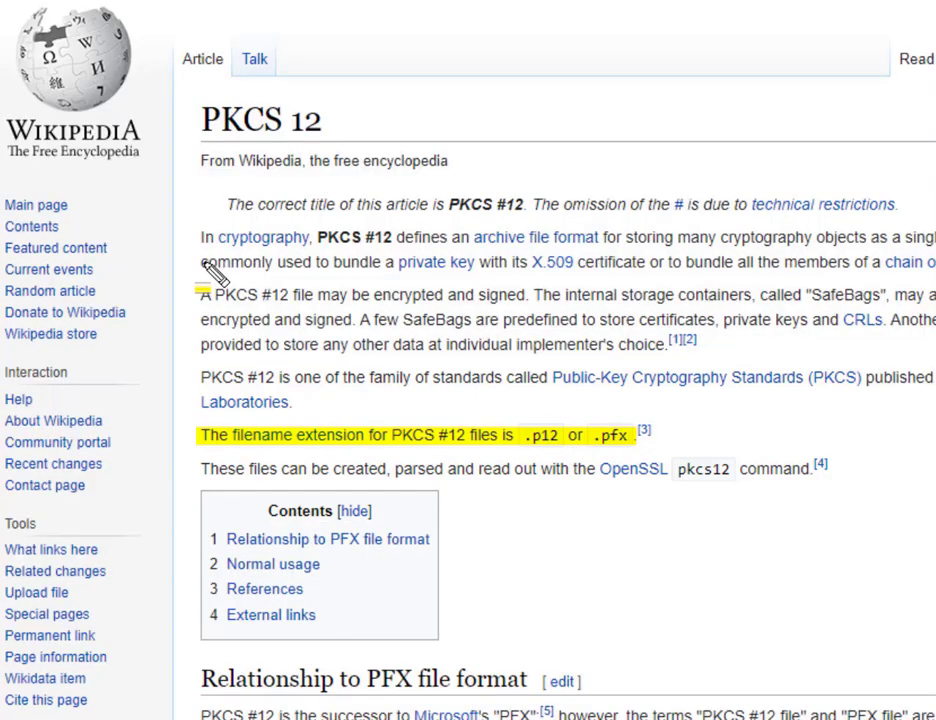
pyautogui.moveTo(213, 270); pyautogui.dragTo(785, 285)
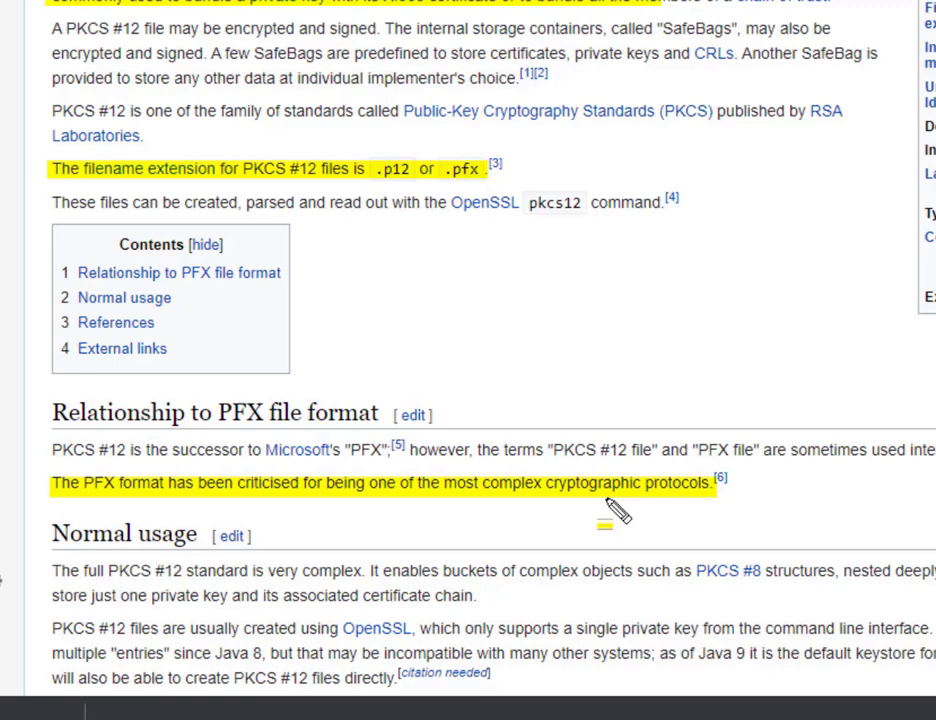
pyautogui.press('Escape')
pyautogui.scroll(-3, 855, 382)
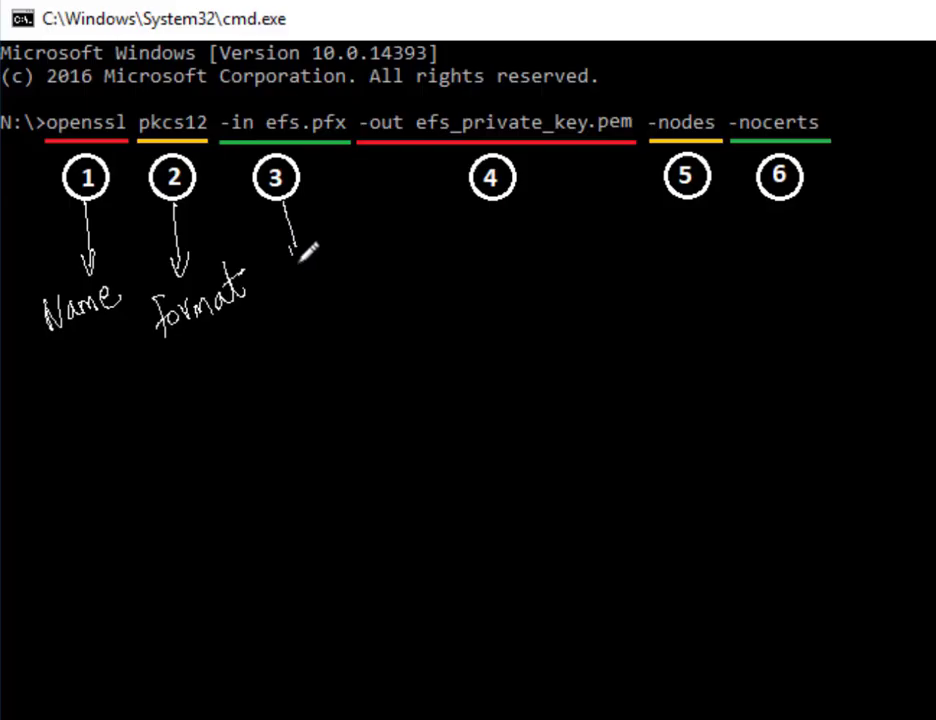
pyautogui.moveTo(285, 202)
pyautogui.mouseDown()
pyautogui.moveTo(299, 264)
pyautogui.moveTo(292, 282)
pyautogui.moveTo(330, 278)
pyautogui.moveTo(378, 243)
pyautogui.mouseUp()
pyautogui.moveTo(505, 192)
pyautogui.mouseDown()
pyautogui.moveTo(499, 292)
pyautogui.moveTo(497, 272)
pyautogui.moveTo(572, 238)
pyautogui.moveTo(580, 258)
pyautogui.mouseUp()
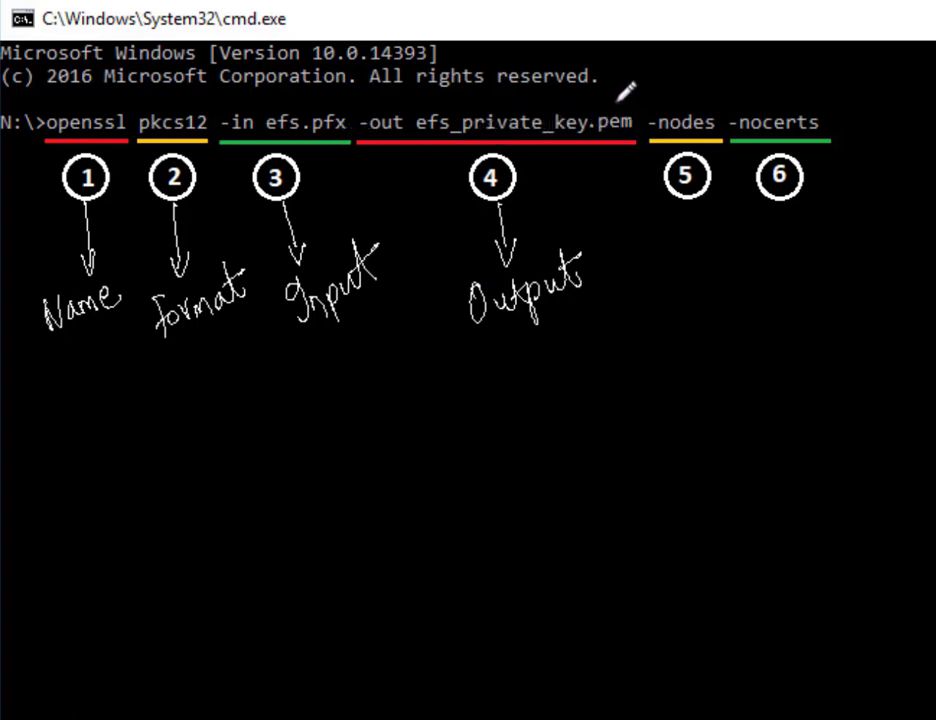
pyautogui.moveTo(618, 92)
pyautogui.mouseDown()
pyautogui.moveTo(612, 119)
pyautogui.moveTo(623, 92)
pyautogui.moveTo(625, 100)
pyautogui.mouseUp()
pyautogui.moveTo(636, 200); pyautogui.dragTo(820, 182)
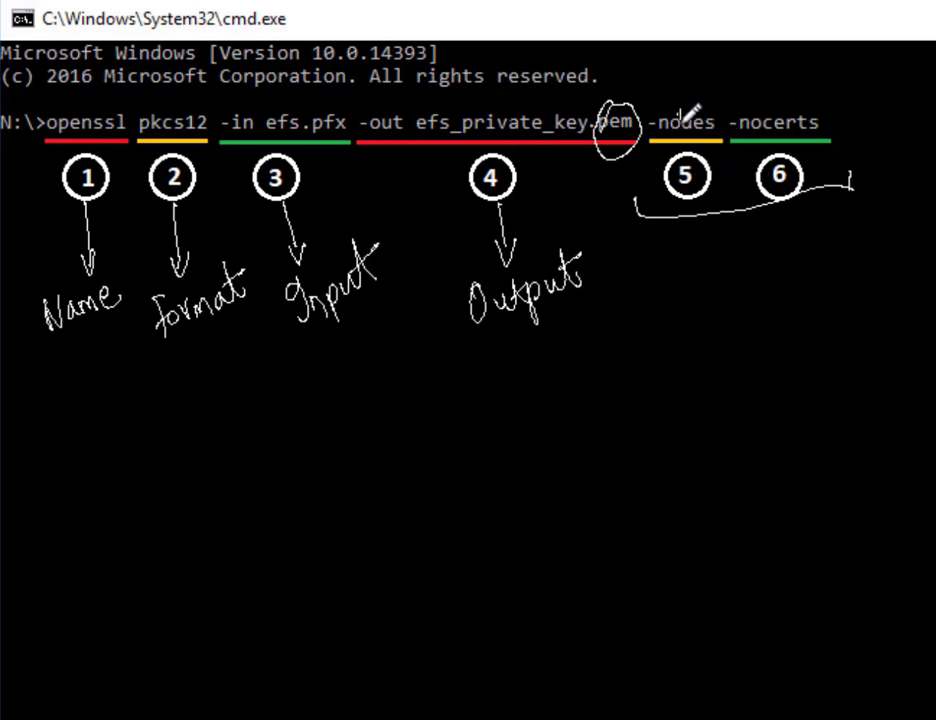
pyautogui.moveTo(680, 213); pyautogui.dragTo(680, 263)
pyautogui.moveTo(668, 250); pyautogui.dragTo(692, 250)
pyautogui.moveTo(640, 285); pyautogui.dragTo(645, 318)
pyautogui.moveTo(652, 302); pyautogui.dragTo(720, 298)
pyautogui.moveTo(640, 350)
pyautogui.mouseDown()
pyautogui.moveTo(690, 345)
pyautogui.moveTo(718, 330)
pyautogui.mouseUp()
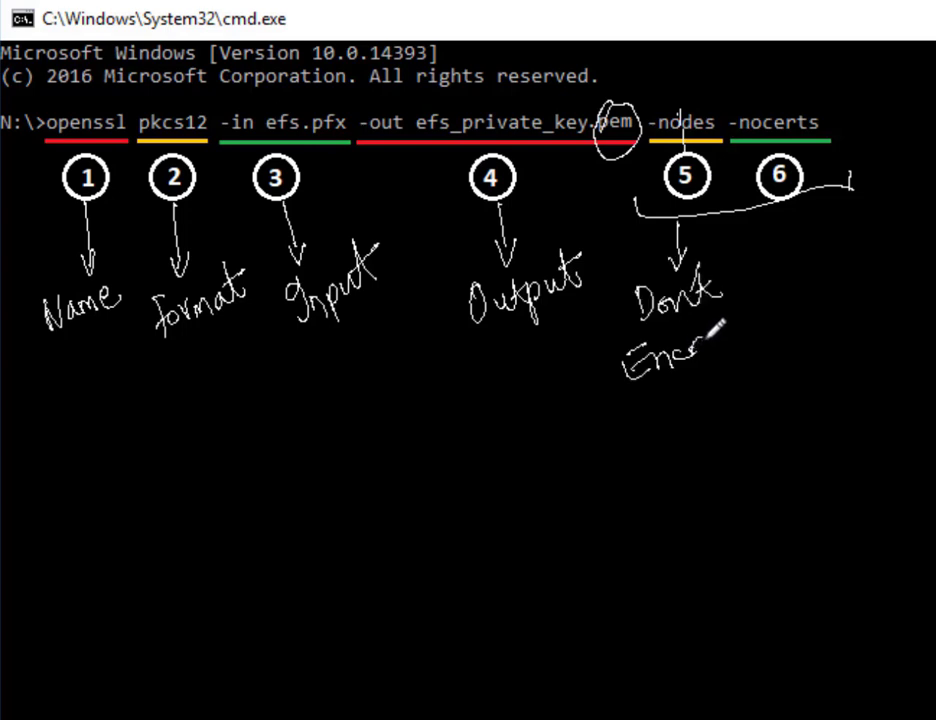
pyautogui.moveTo(718, 335)
pyautogui.mouseDown()
pyautogui.moveTo(735, 352)
pyautogui.moveTo(770, 312)
pyautogui.mouseUp()
pyautogui.moveTo(640, 430); pyautogui.dragTo(700, 400)
pyautogui.moveTo(700, 410); pyautogui.dragTo(840, 355)
pyautogui.moveTo(788, 198)
pyautogui.mouseDown()
pyautogui.moveTo(843, 232)
pyautogui.moveTo(836, 256)
pyautogui.mouseUp()
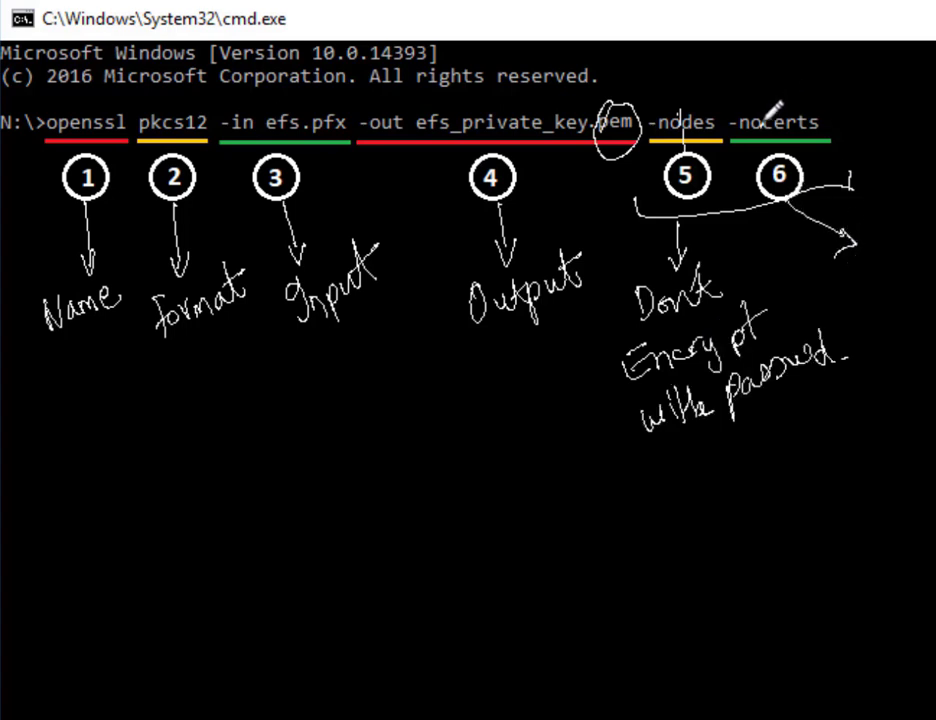
pyautogui.moveTo(762, 127); pyautogui.dragTo(762, 141)
pyautogui.moveTo(850, 284)
pyautogui.mouseDown()
pyautogui.moveTo(852, 250)
pyautogui.moveTo(876, 262)
pyautogui.mouseUp()
pyautogui.moveTo(884, 258); pyautogui.dragTo(883, 262)
pyautogui.moveTo(888, 312); pyautogui.dragTo(932, 314)
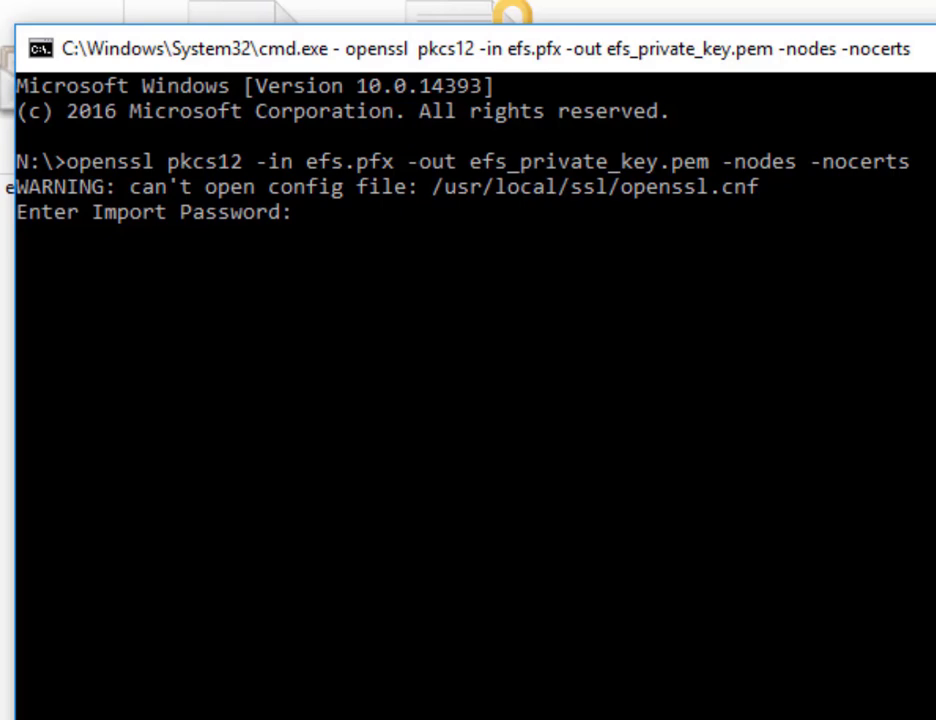
# Submit the import password to the openssl pkcs12 command to extract the private key from efs.pfx into efs_private_key.pem.
pyautogui.press('Return')
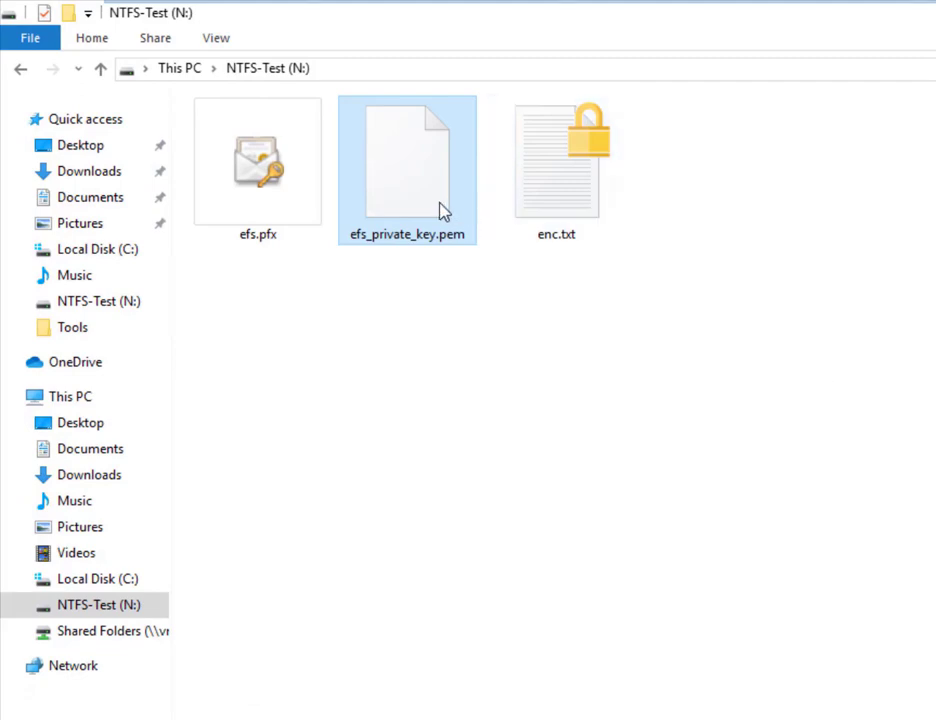
# Open efs_private_key.pem in Notepad++ and examine its private key block.
pyautogui.rightClick(422, 185)
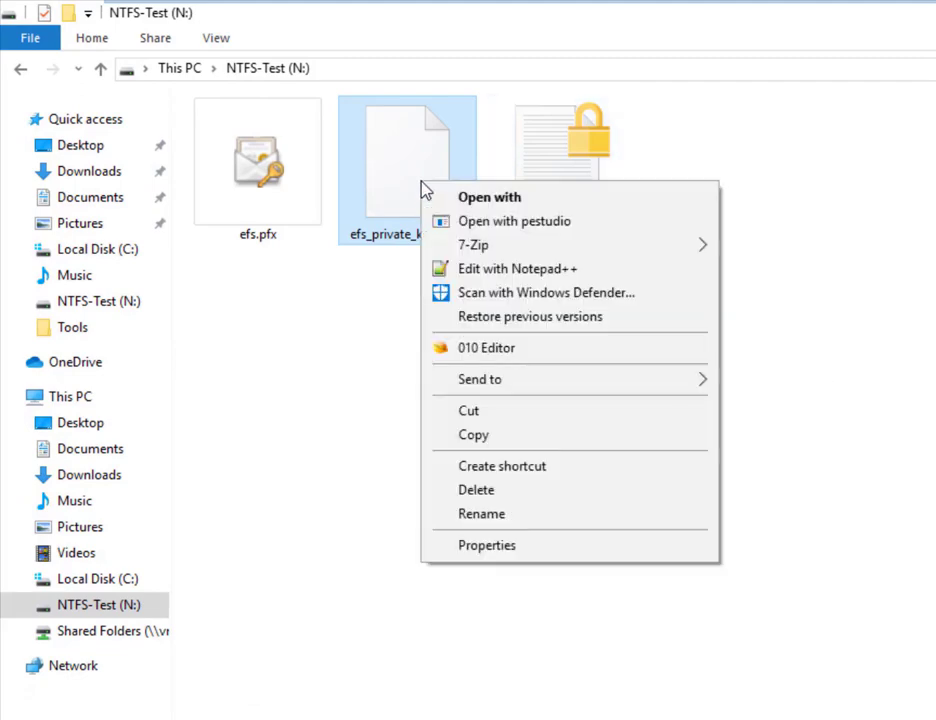
pyautogui.click(510, 270)
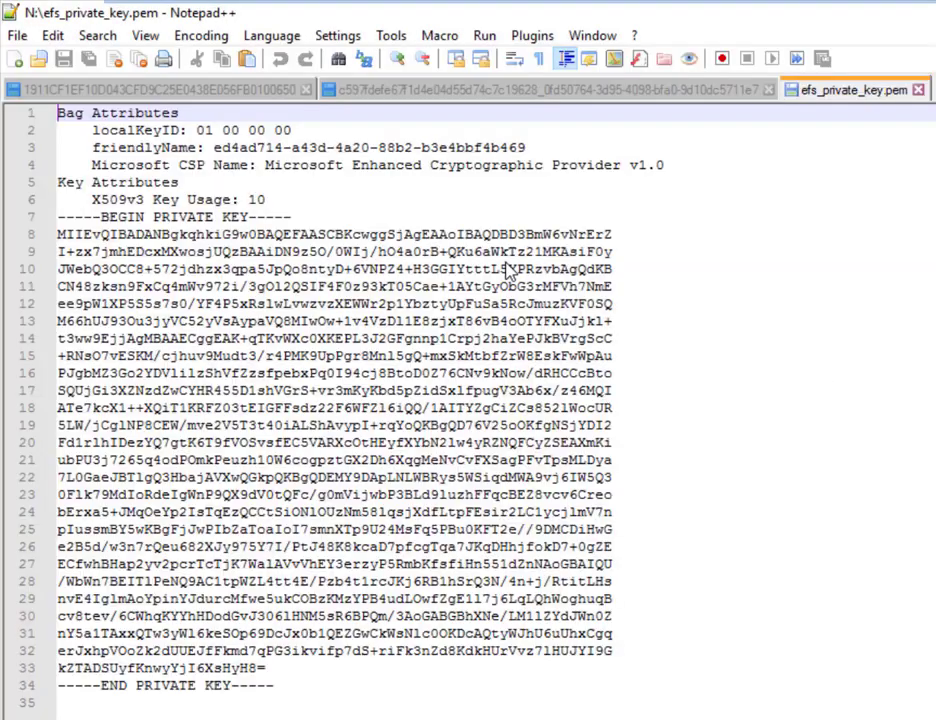
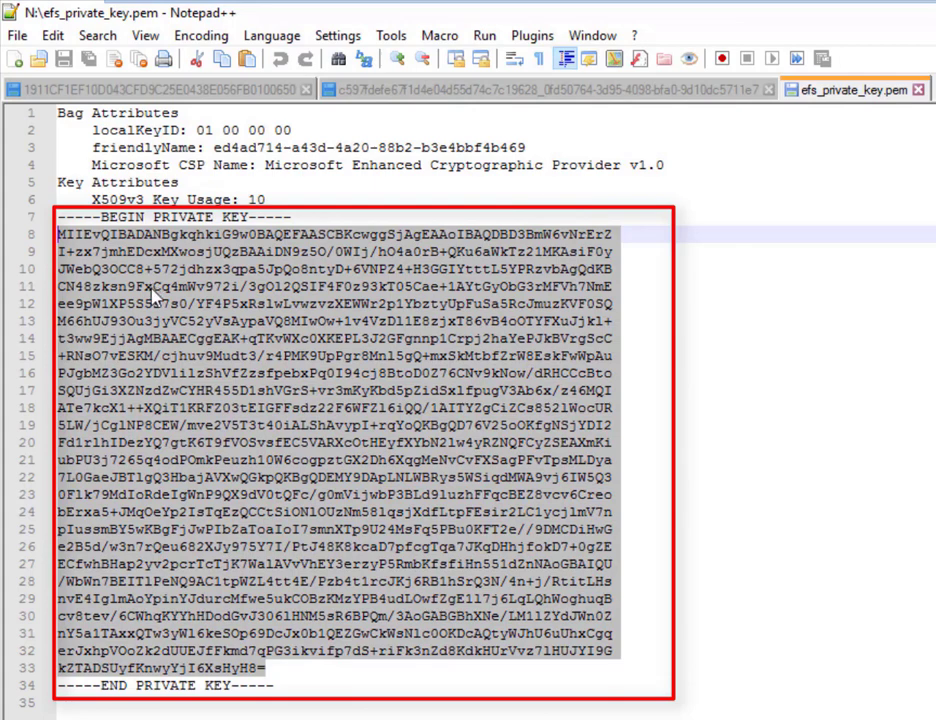
pyautogui.click(130, 205)
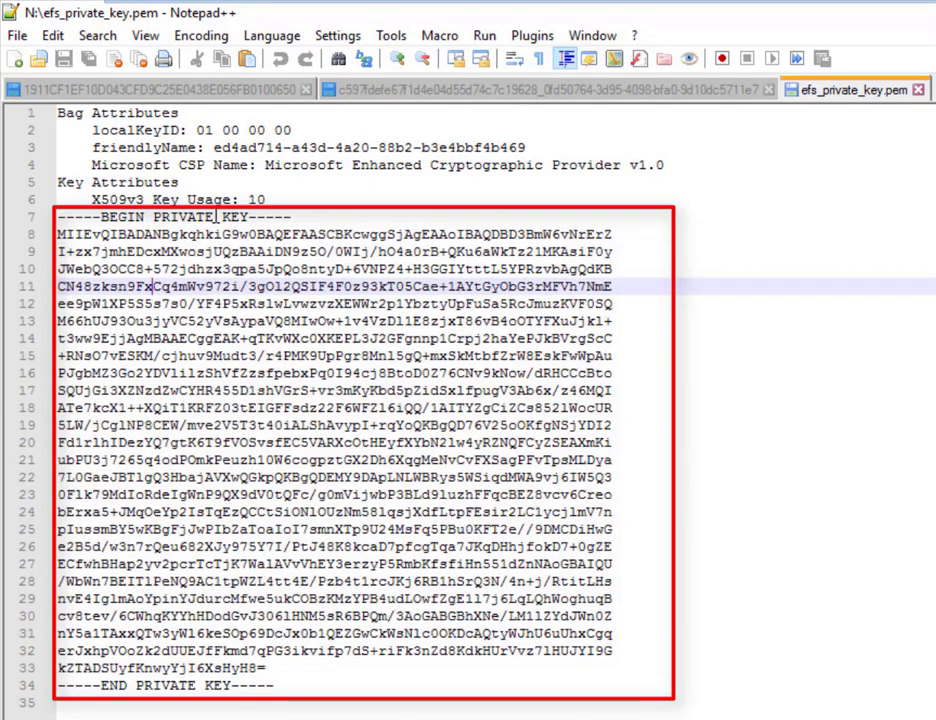